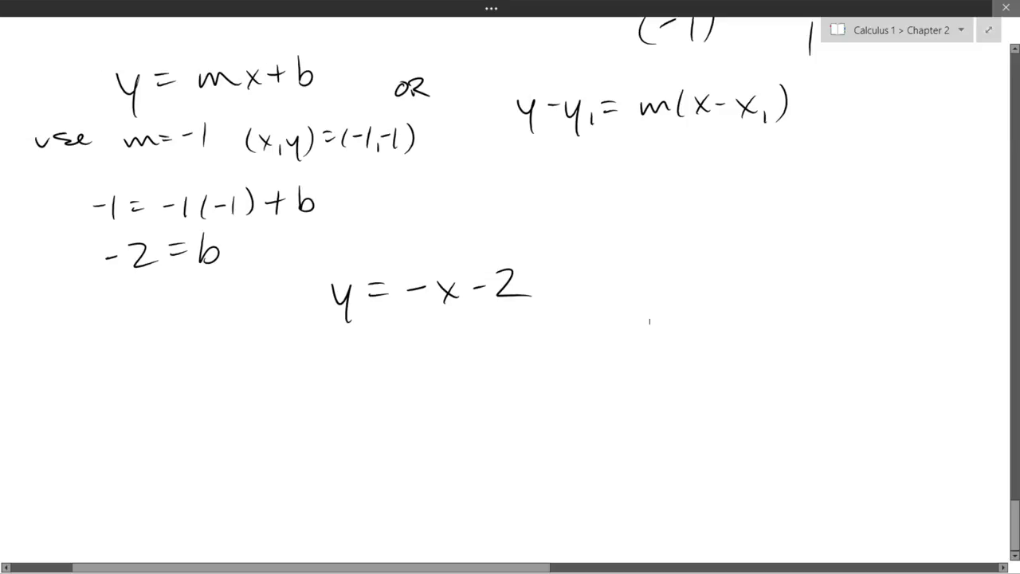
Step: Circle the -1+h endpoint of the interval [-1, -1+h], then return to y = -x - 2
scroll(510, 295, "up", 10)
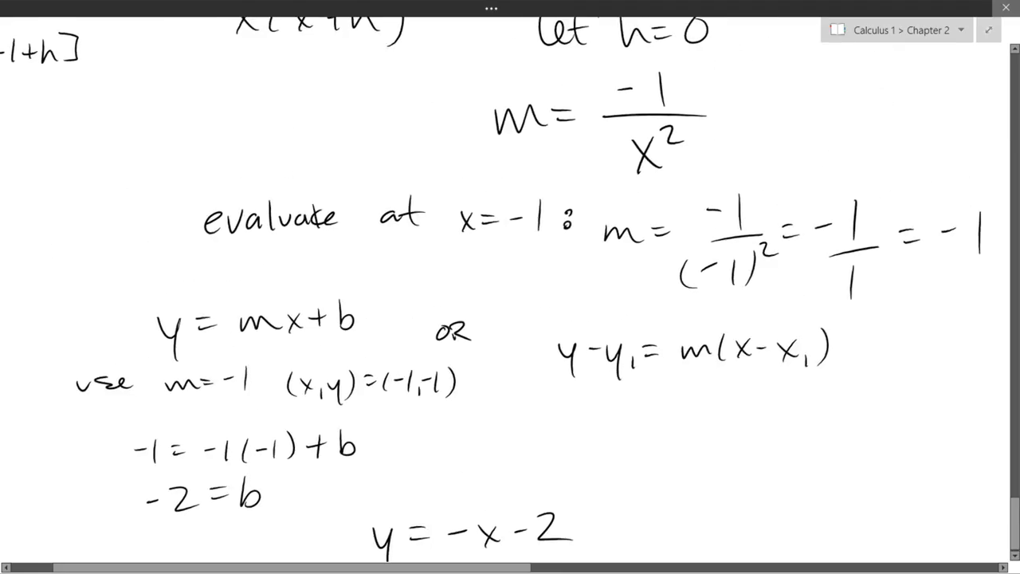
scroll(510, 295, "left", 2)
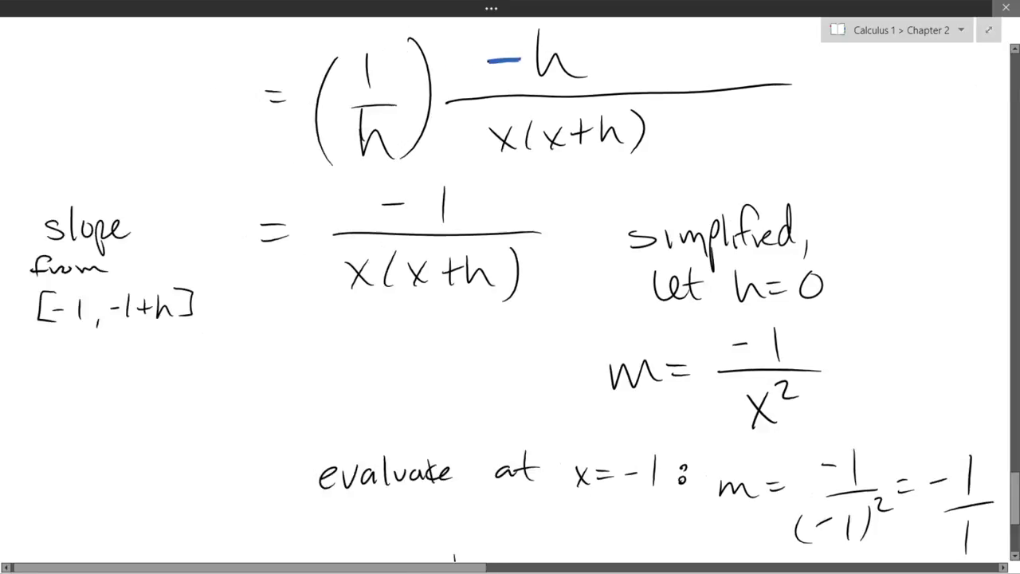
scroll(510, 295, "right", 1)
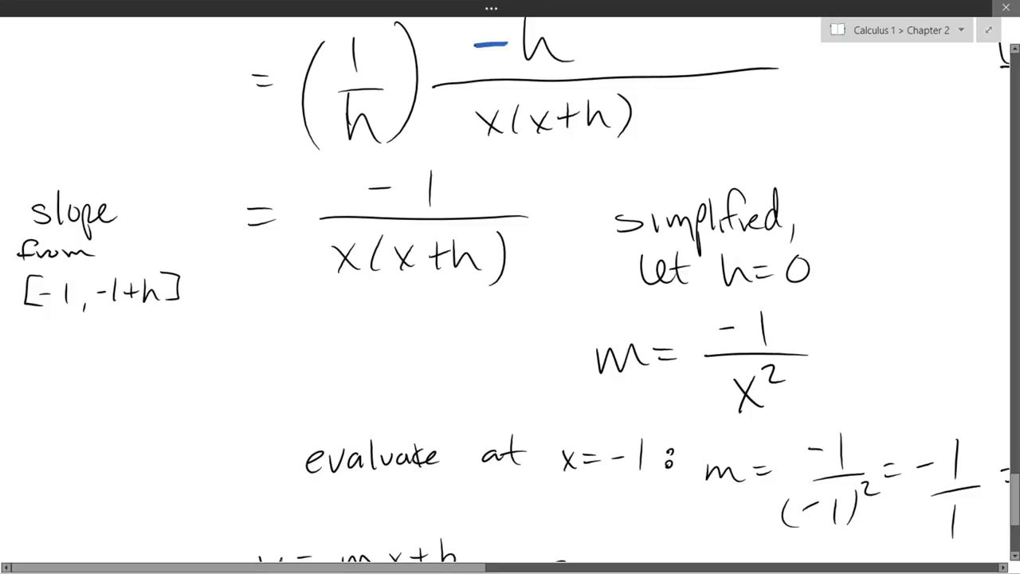
mouse_move(131, 255)
left_mouse_down()
mouse_move(172, 287)
mouse_move(159, 269)
left_mouse_up()
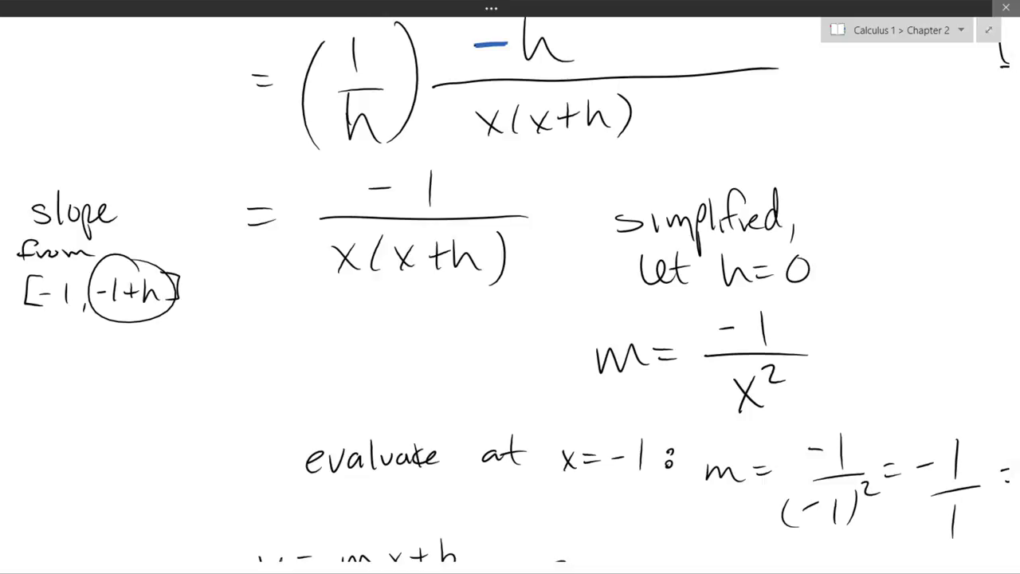
scroll(510, 287, "down", 10)
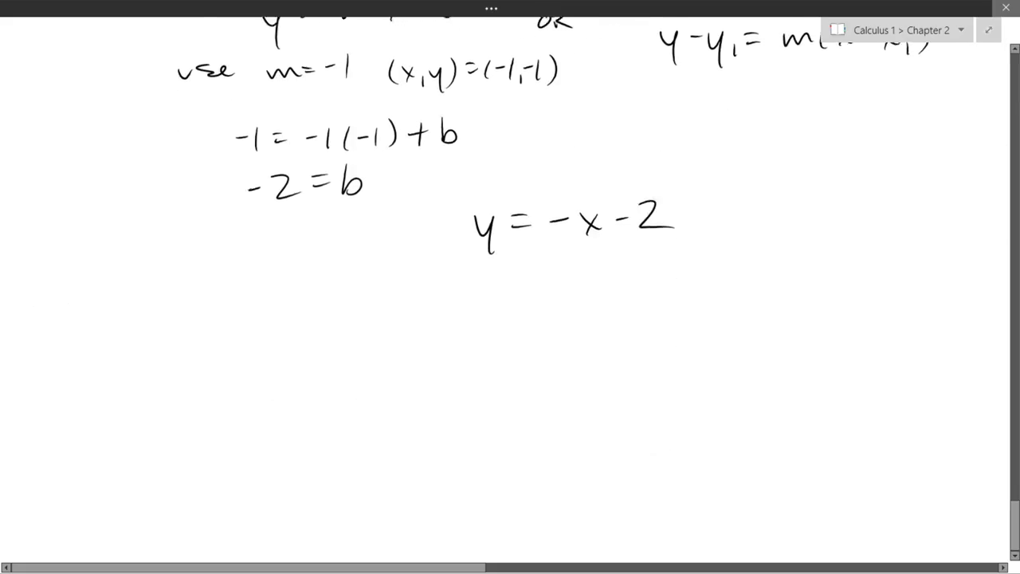
scroll(510, 287, "down", 2)
Step: Draw x and y axes with both branches of the hyperbola, labelled y = 1/x
left_click_drag(606, 344, 155, 360)
left_click_drag(366, 171, 393, 544)
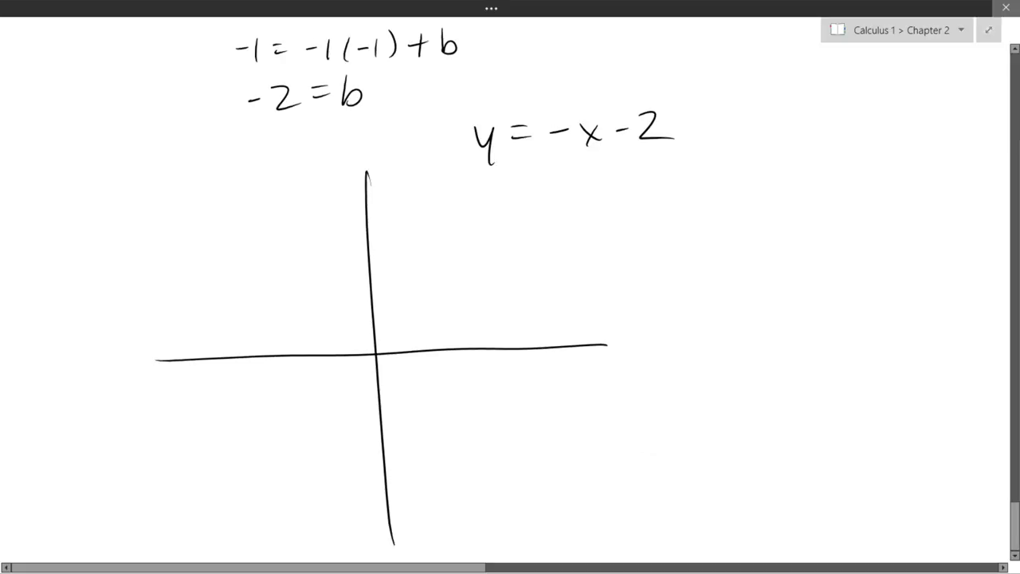
mouse_move(165, 372)
left_mouse_down()
mouse_move(255, 379)
mouse_move(317, 412)
mouse_move(351, 469)
mouse_move(365, 545)
left_mouse_up()
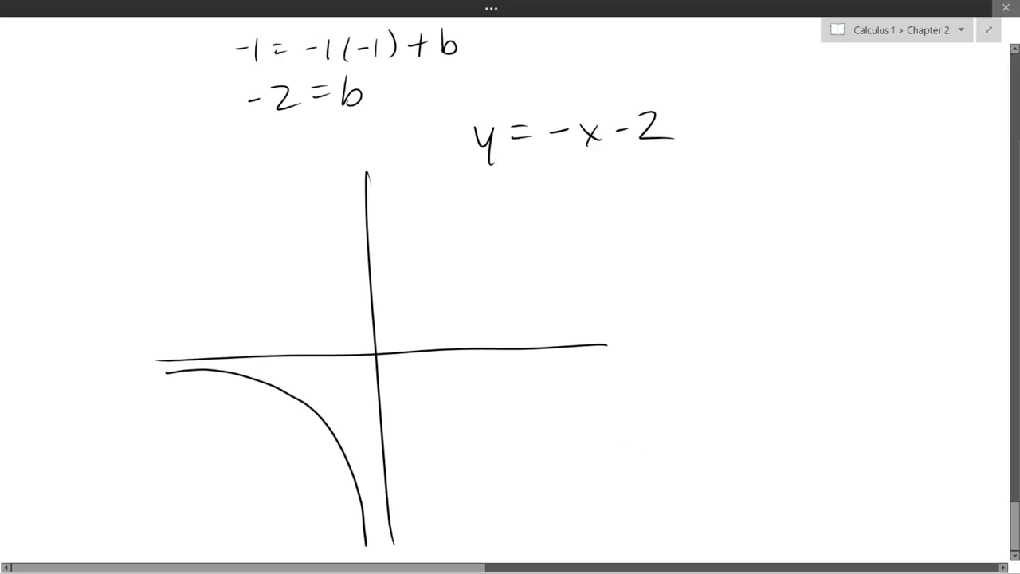
mouse_move(382, 161)
left_mouse_down()
mouse_move(406, 259)
mouse_move(468, 300)
mouse_move(609, 318)
left_mouse_up()
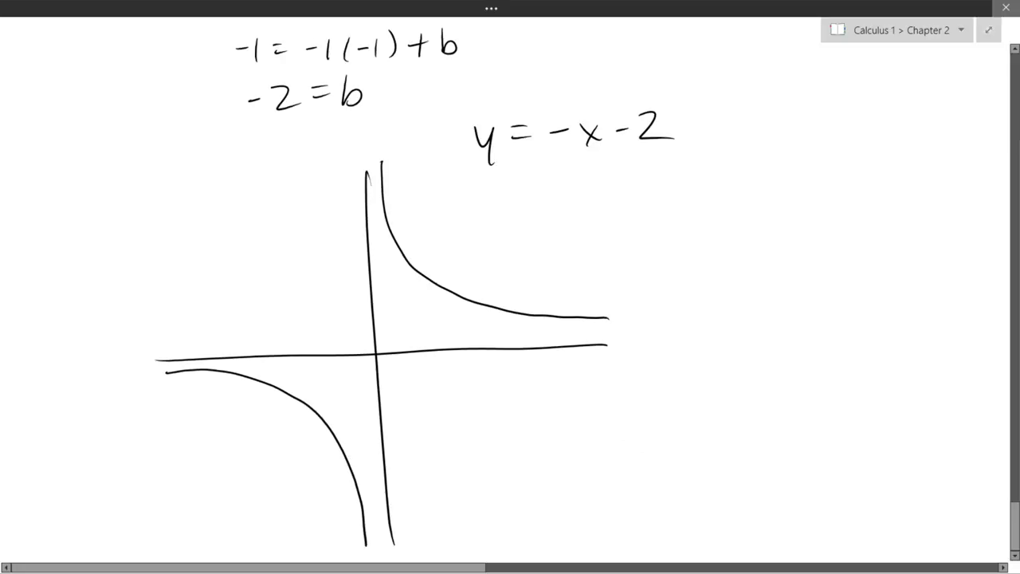
mouse_move(93, 408)
left_mouse_down()
mouse_move(99, 432)
mouse_move(123, 409)
left_mouse_up()
left_click_drag(112, 418, 146, 415)
mouse_move(132, 422)
left_mouse_down()
mouse_move(152, 419)
mouse_move(154, 443)
left_mouse_up()
left_click_drag(153, 429, 137, 445)
Step: Mark the point (-1,-1) on the lower branch with -1 ticks on both axes
left_click_drag(315, 412, 387, 415)
left_click_drag(401, 410, 428, 422)
left_click_drag(316, 349, 317, 371)
left_click_drag(308, 320, 309, 341)
left_click_drag(317, 412, 318, 414)
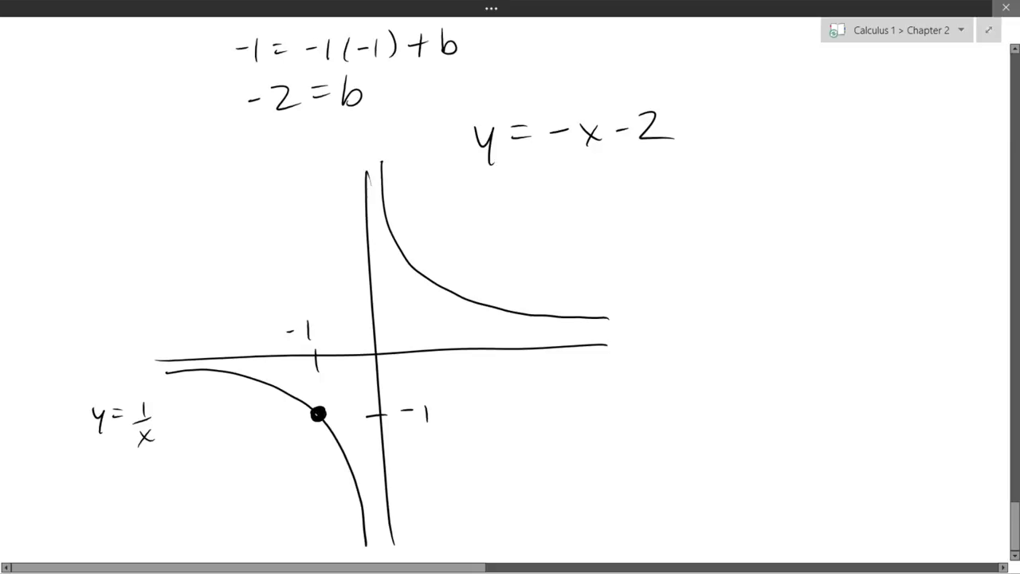
scroll(510, 287, "up", 3)
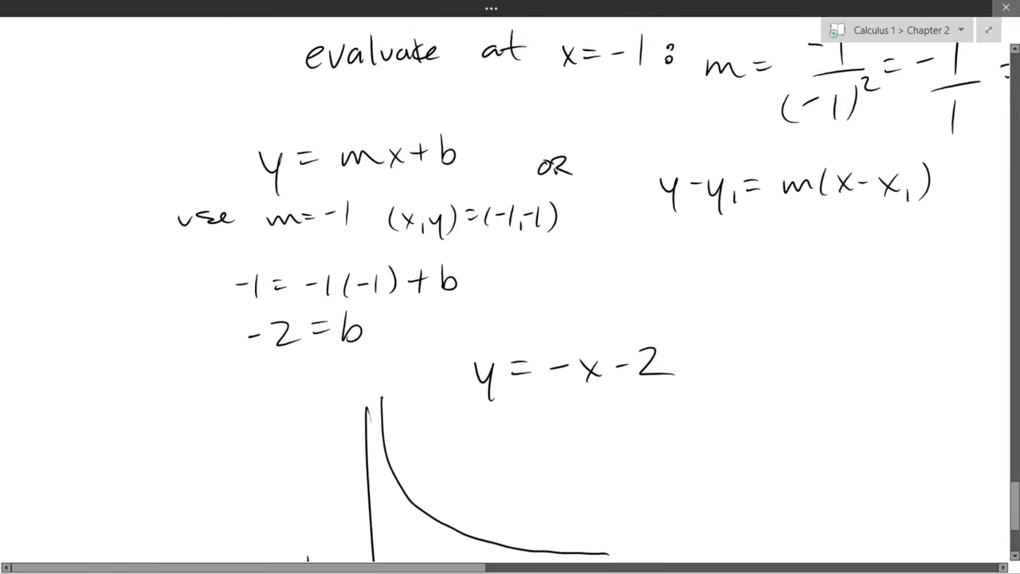
scroll(510, 287, "down", 5)
Step: Mark the y-intercept -2 and ink the tangent line through (-1,-1) with an arrowhead
mouse_move(383, 335)
left_mouse_down()
mouse_move(435, 328)
mouse_move(451, 348)
left_mouse_up()
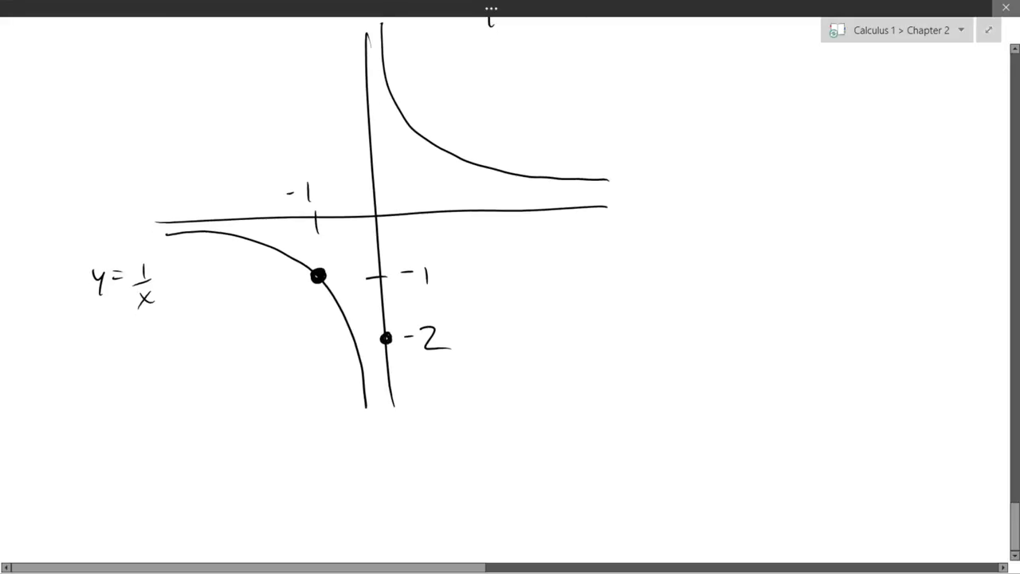
mouse_move(171, 175)
left_mouse_down()
mouse_move(562, 462)
mouse_move(507, 450)
left_mouse_up()
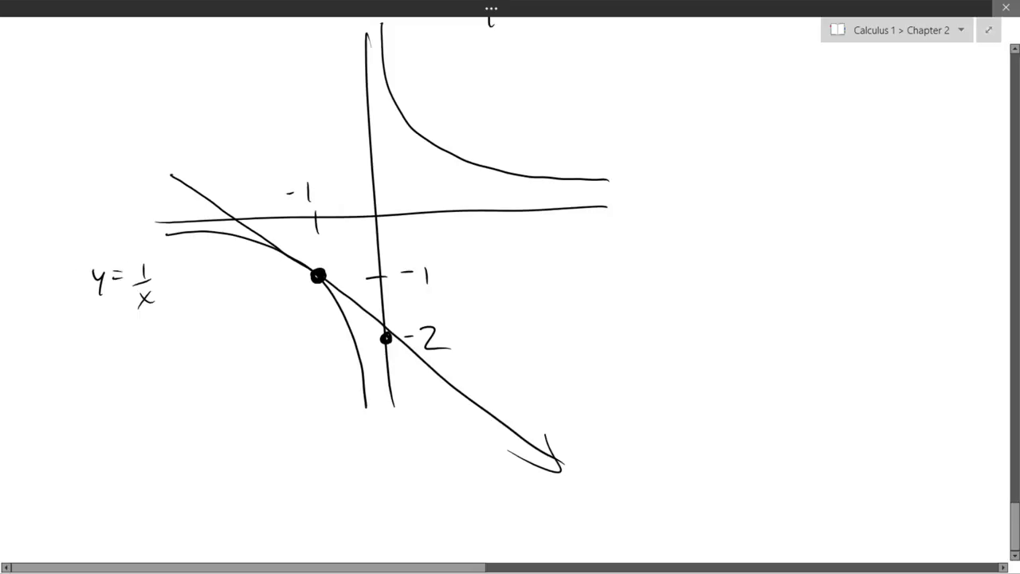
left_click_drag(176, 194, 198, 170)
Step: Ink over the y-intercept dot to make it larger
scroll(510, 287, "up", 3)
left_click_drag(200, 343, 195, 355)
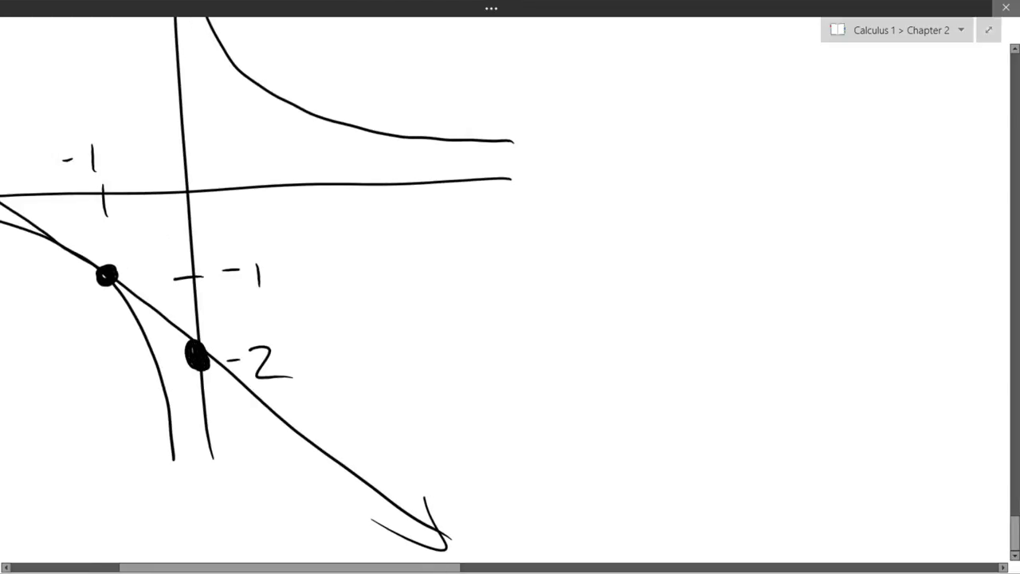
scroll(509, 287, "left", 5)
scroll(509, 286, "down", 2)
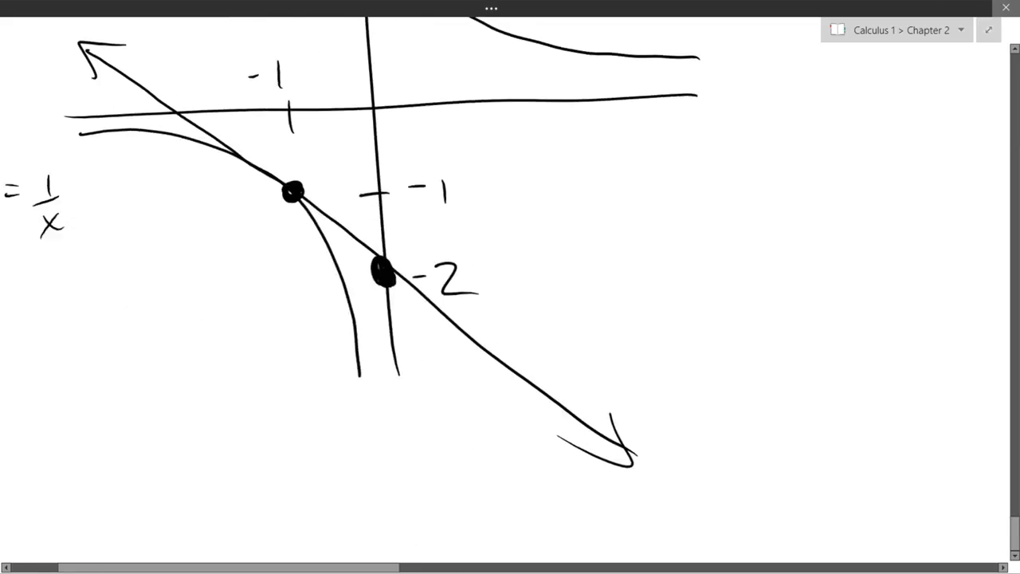
scroll(510, 286, "up", 3)
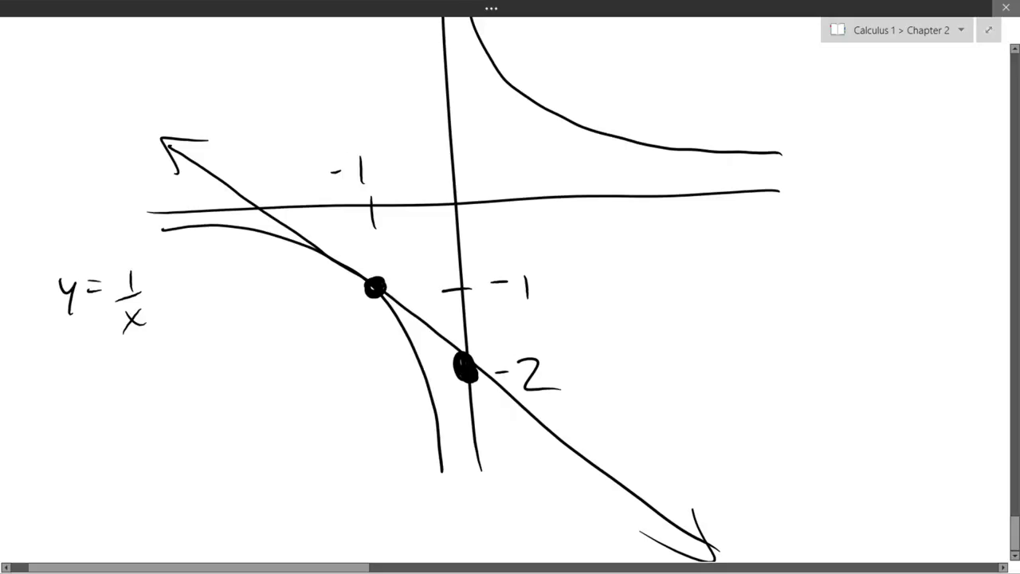
scroll(510, 287, "up", 5)
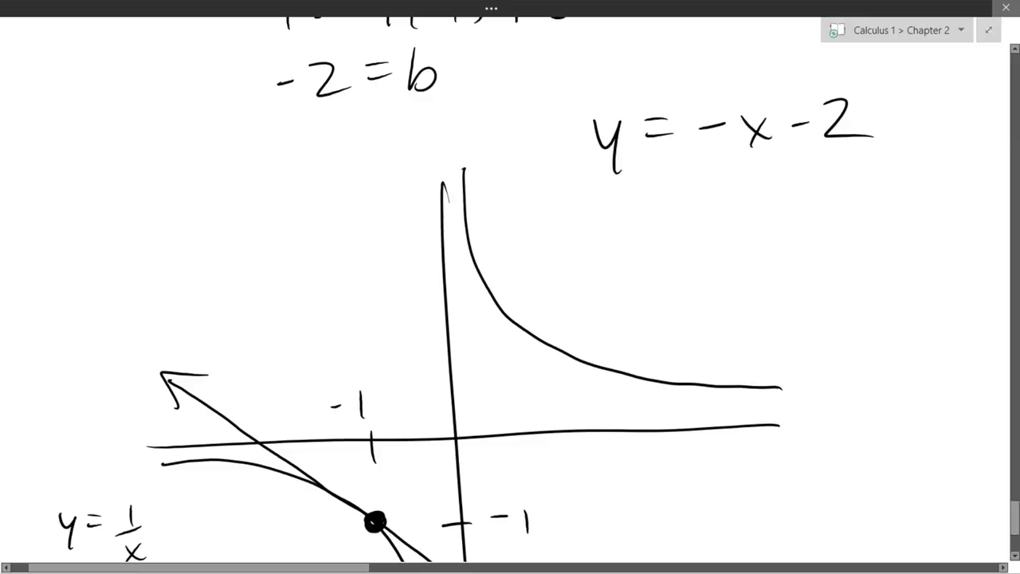
Step: Mark the tangent line's x-intercept with a dot labelled -2
left_click_drag(254, 444, 244, 410)
left_click_drag(249, 404, 262, 419)
scroll(510, 319, "down", 5)
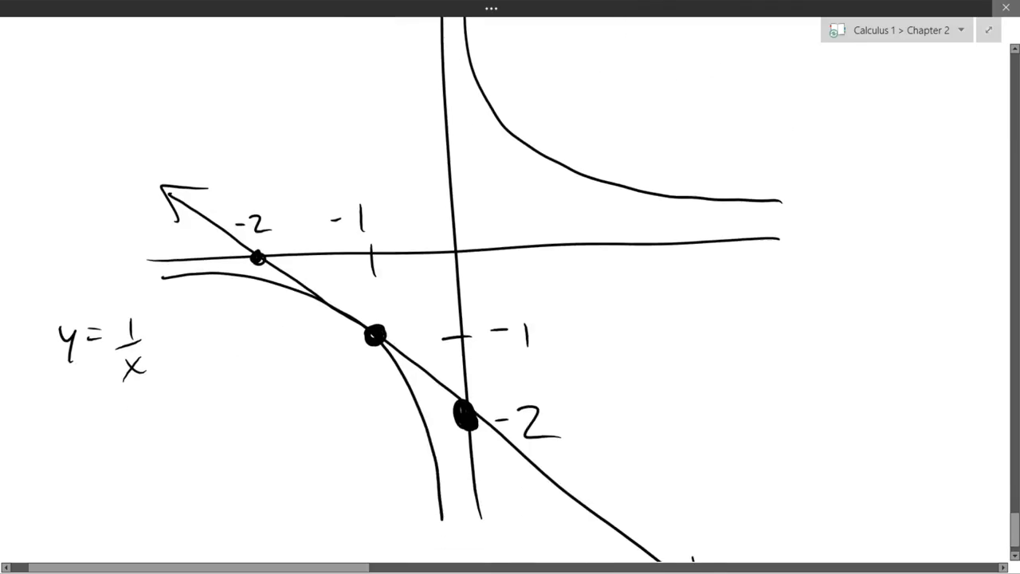
scroll(462, 287, "down", 2)
scroll(462, 287, "down", 4)
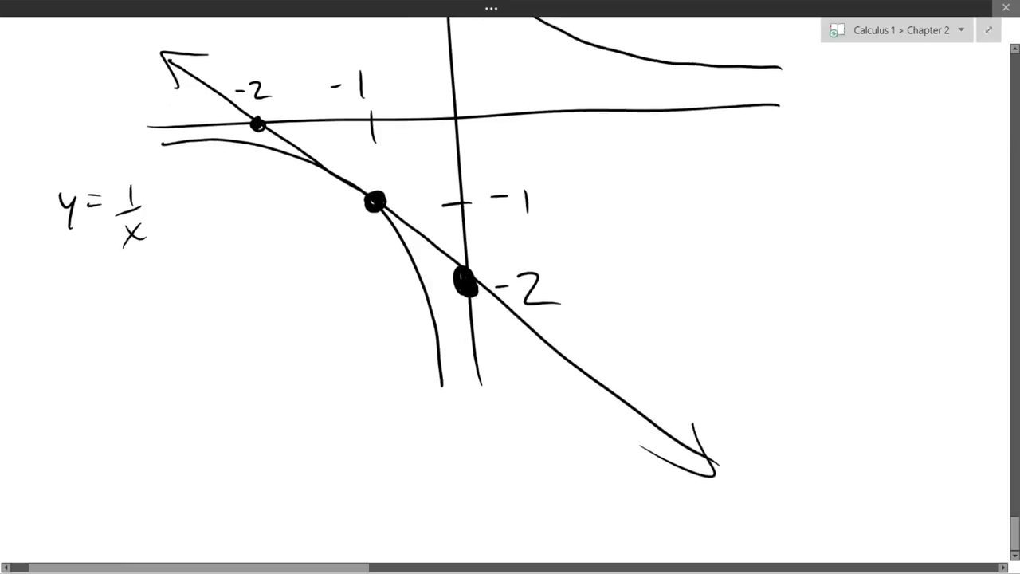
Step: Write an underlined "Ex" below the graph to start a new example
mouse_move(41, 452)
left_mouse_down()
mouse_move(23, 465)
mouse_move(45, 489)
left_mouse_up()
mouse_move(59, 465)
left_mouse_down()
mouse_move(82, 490)
mouse_move(58, 494)
left_mouse_up()
left_click_drag(26, 503, 102, 499)
scroll(462, 287, "down", 1)
scroll(462, 287, "down", 3)
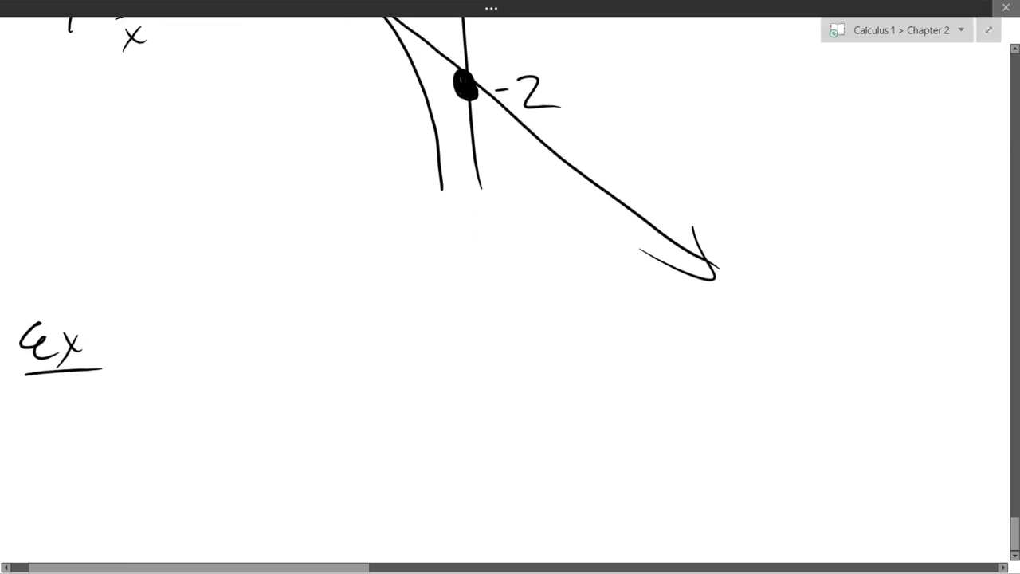
scroll(462, 287, "down", 1)
scroll(462, 287, "right", 3)
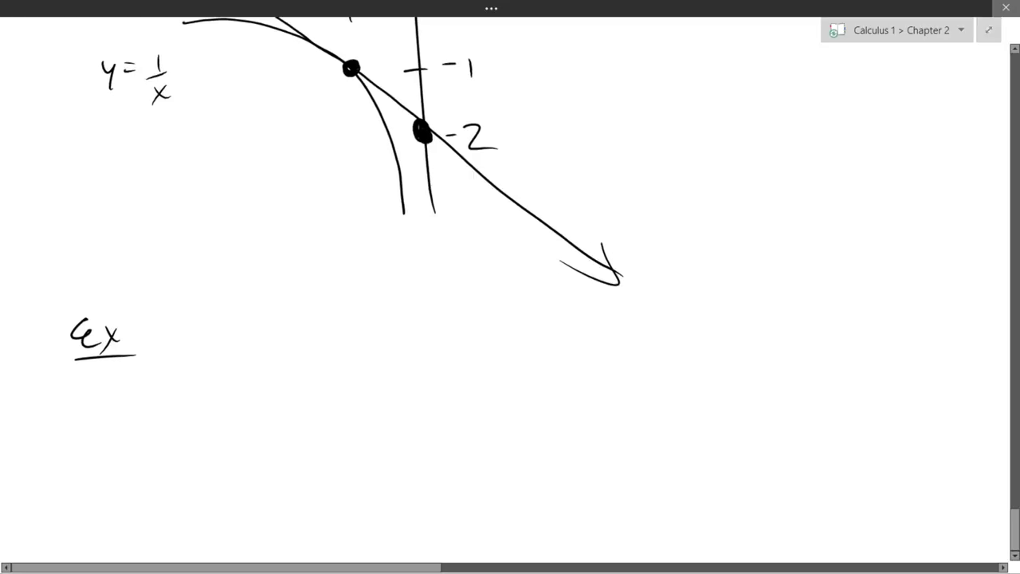
Step: Handwrite "Find secant line" after Ex
mouse_move(183, 325)
left_mouse_down()
mouse_move(185, 347)
mouse_move(198, 322)
left_mouse_up()
left_click_drag(185, 336, 196, 335)
mouse_move(204, 333)
left_mouse_down()
mouse_move(227, 341)
mouse_move(247, 318)
left_mouse_up()
left_click_drag(309, 327, 297, 336)
left_click_drag(313, 331, 354, 336)
left_click_drag(356, 328, 377, 336)
left_click_drag(370, 322, 430, 333)
left_click_drag(434, 333, 463, 328)
left_click(433, 304)
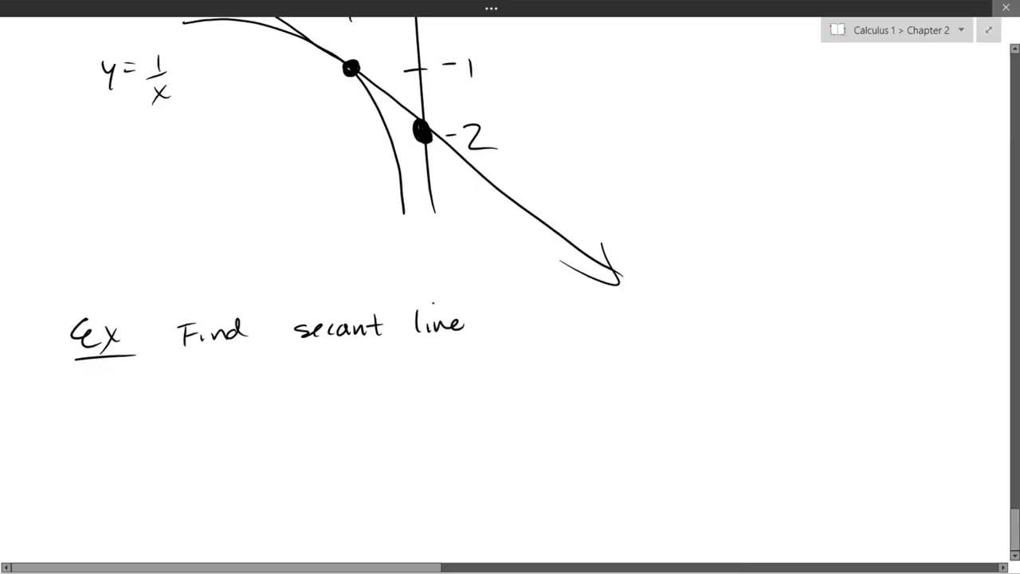
Step: Continue with "of f(x) = x²"
left_click_drag(534, 325, 536, 354)
mouse_move(598, 309)
left_mouse_down()
mouse_move(587, 338)
mouse_move(589, 328)
left_mouse_up()
left_click_drag(610, 319, 606, 334)
left_click_drag(615, 321, 626, 330)
mouse_move(626, 321)
left_mouse_down()
mouse_move(615, 331)
mouse_move(633, 335)
mouse_move(656, 316)
left_mouse_up()
left_click_drag(642, 330, 652, 327)
left_click_drag(668, 316, 681, 336)
mouse_move(681, 315)
left_mouse_down()
mouse_move(669, 336)
mouse_move(702, 317)
mouse_move(749, 328)
left_mouse_up()
Step: Finish the example with "from x ∈ [2,3]"
left_click_drag(760, 336, 779, 330)
left_click_drag(780, 334, 854, 339)
mouse_move(855, 324)
left_mouse_down()
mouse_move(840, 339)
mouse_move(872, 336)
left_mouse_up()
left_click_drag(860, 328, 899, 335)
left_click_drag(906, 314, 924, 334)
mouse_move(929, 330)
left_mouse_down()
mouse_move(926, 339)
mouse_move(948, 320)
mouse_move(940, 333)
left_mouse_up()
mouse_move(955, 306)
left_mouse_down()
mouse_move(971, 319)
mouse_move(956, 334)
left_mouse_up()
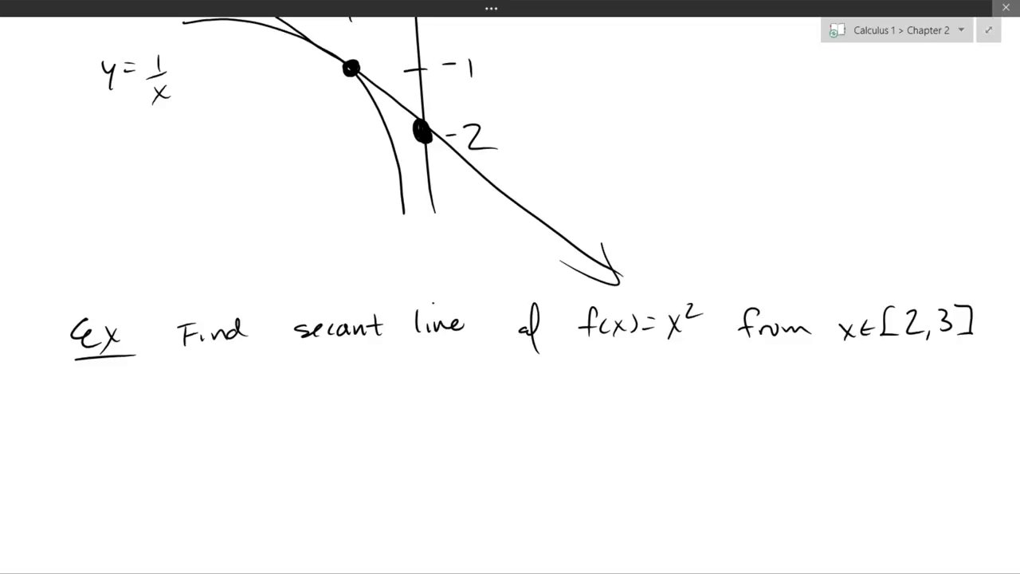
Step: Write the slope formula m = (f(3) - f(2))/(3 - 2) under the example
scroll(510, 287, "down", 1)
mouse_move(179, 388)
left_mouse_down()
mouse_move(204, 372)
mouse_move(210, 383)
mouse_move(231, 365)
left_mouse_up()
left_click_drag(221, 376, 231, 375)
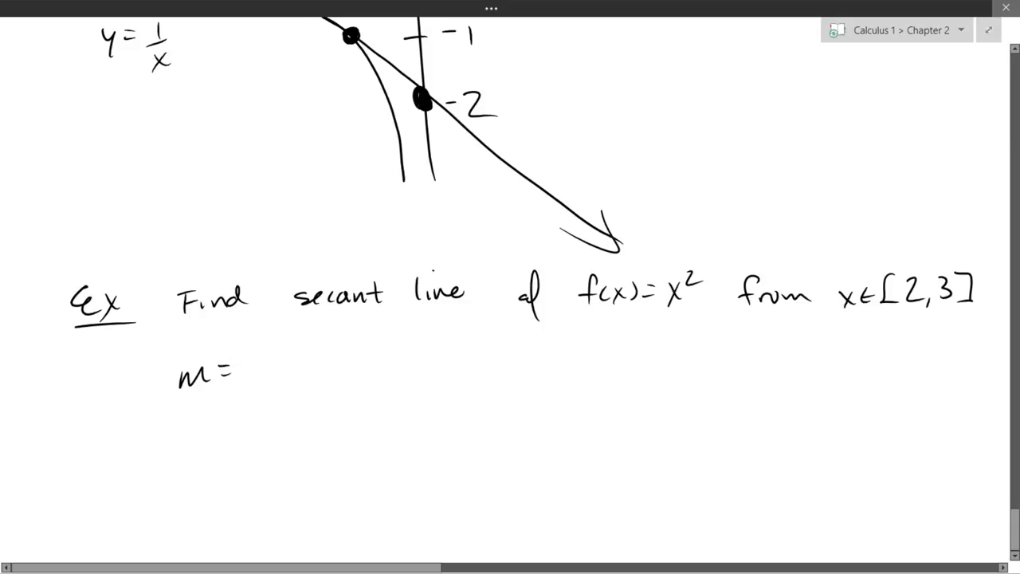
mouse_move(273, 328)
left_mouse_down()
mouse_move(262, 357)
mouse_move(275, 345)
left_mouse_up()
mouse_move(284, 337)
left_mouse_down()
mouse_move(279, 354)
mouse_move(312, 353)
left_mouse_up()
mouse_move(321, 344)
left_mouse_down()
mouse_move(352, 349)
mouse_move(360, 338)
left_mouse_up()
mouse_move(369, 328)
left_mouse_down()
mouse_move(365, 347)
mouse_move(389, 342)
left_mouse_up()
left_click_drag(395, 323, 398, 349)
left_click_drag(263, 368, 403, 356)
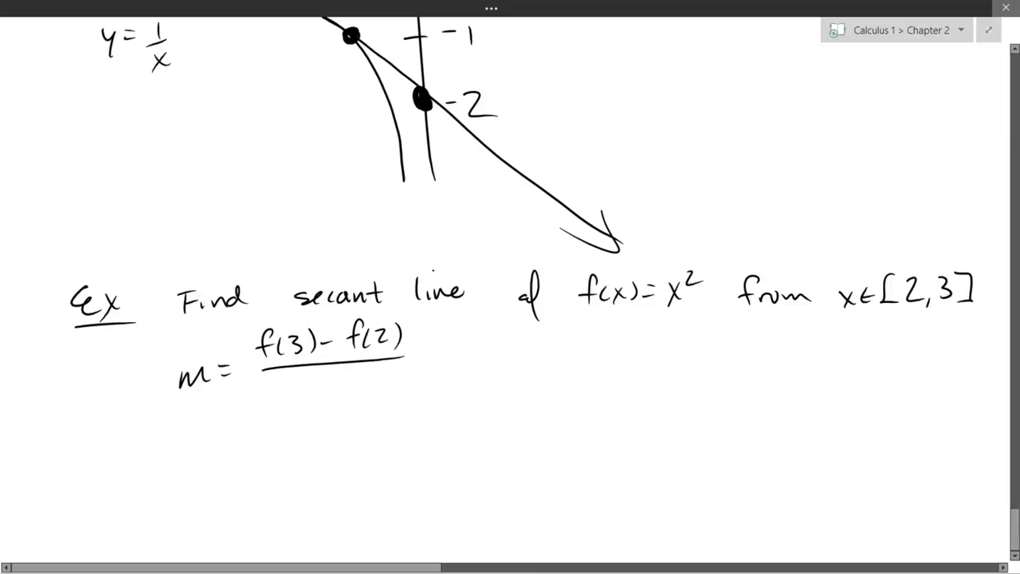
mouse_move(291, 381)
left_mouse_down()
mouse_move(293, 398)
mouse_move(373, 395)
left_mouse_up()
Step: Write y = mx + b to the right of the slope formula
mouse_move(532, 351)
left_mouse_down()
mouse_move(551, 350)
mouse_move(545, 384)
left_mouse_up()
left_click_drag(562, 350, 577, 358)
left_click_drag(584, 362, 617, 362)
left_click_drag(623, 346, 635, 365)
mouse_move(636, 346)
left_mouse_down()
mouse_move(623, 365)
mouse_move(650, 360)
left_mouse_up()
left_click_drag(642, 353, 669, 359)
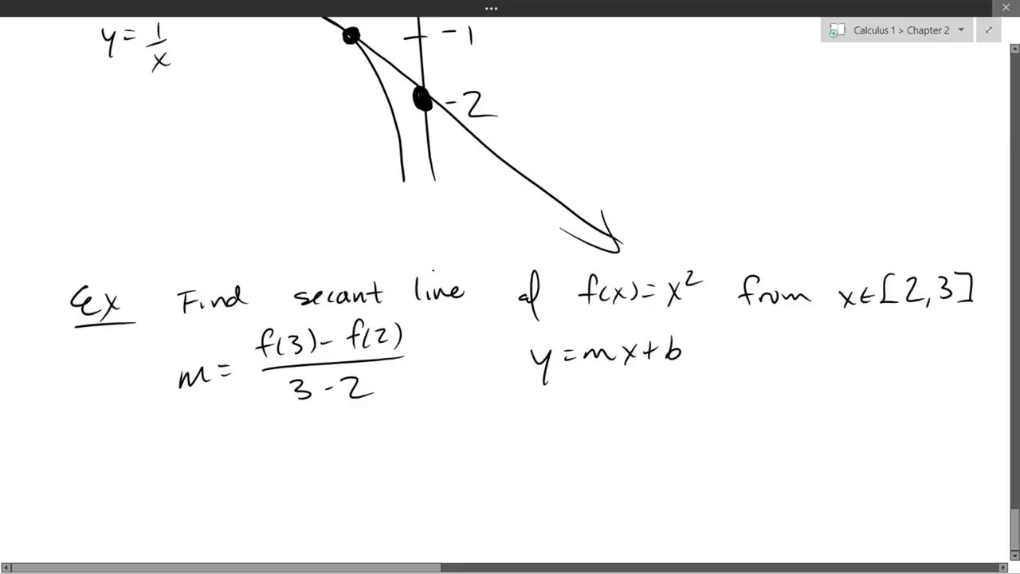
left_click_drag(584, 357, 585, 366)
scroll(510, 279, "up", 4)
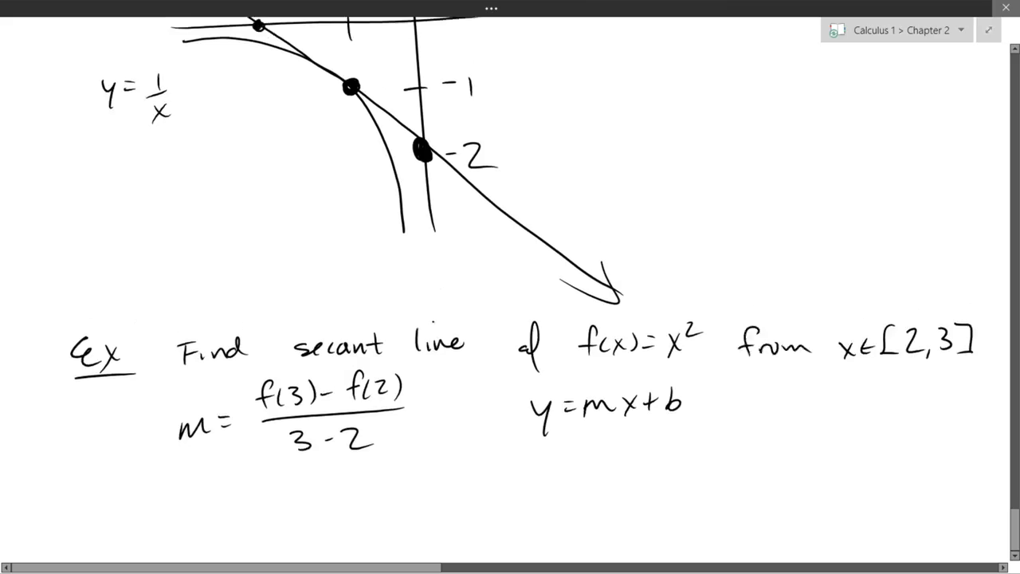
scroll(510, 279, "down", 4)
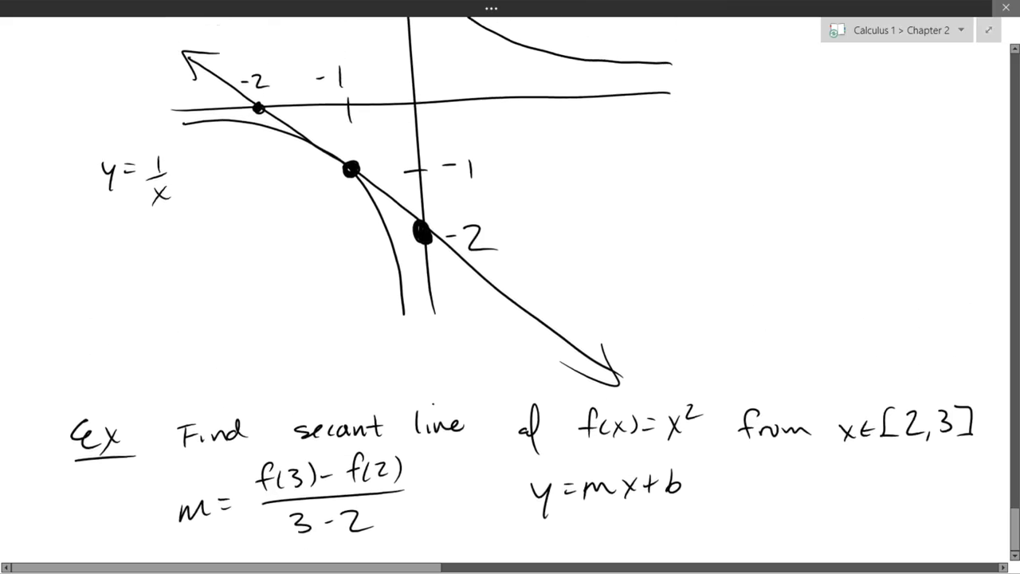